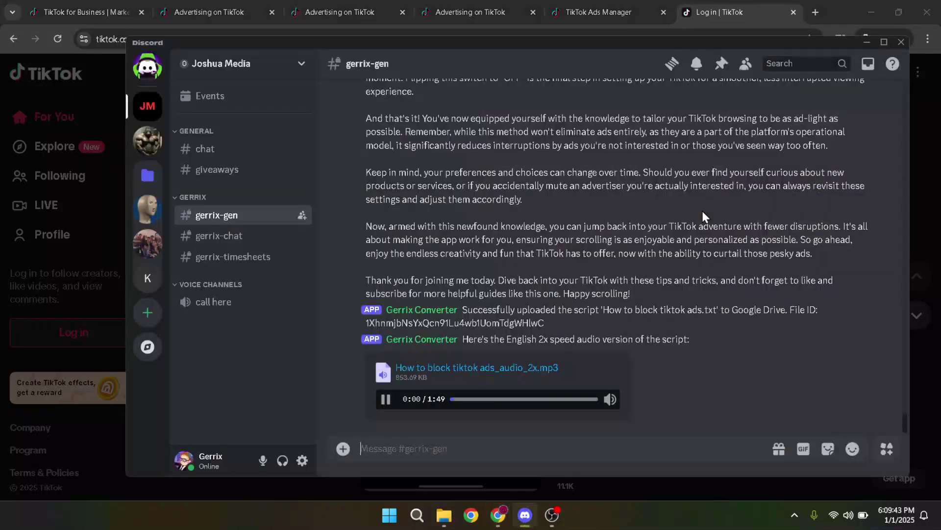
pyautogui.hotkey('alt', 'Tab')
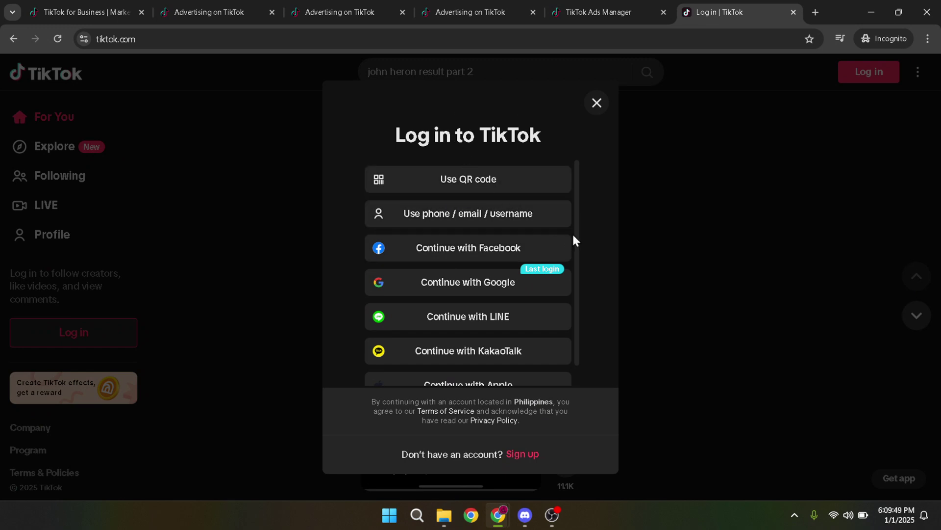
pyautogui.moveTo(576, 244)
pyautogui.mouseDown()
pyautogui.moveTo(573, 286)
pyautogui.moveTo(579, 219)
pyautogui.moveTo(573, 267)
pyautogui.mouseUp()
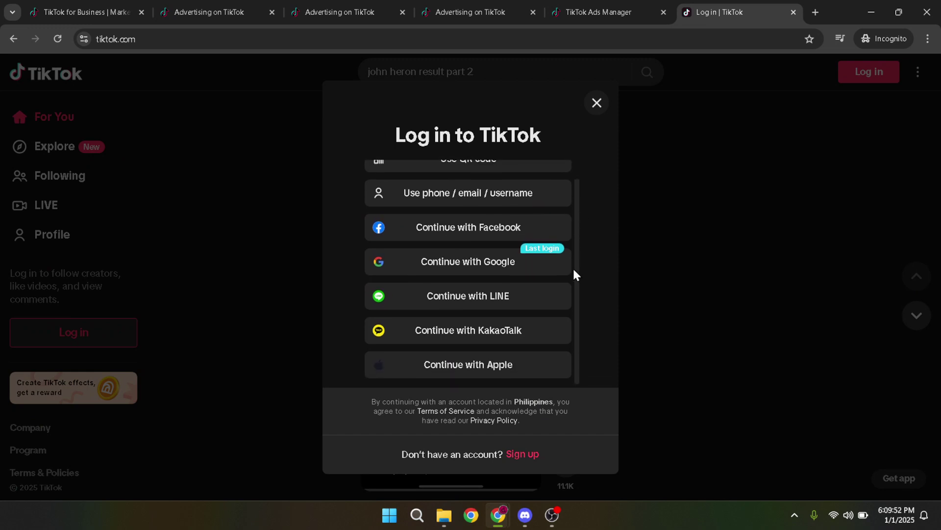
# Log in to TikTok with Google using the existing HEC Media account
pyautogui.click(457, 263)
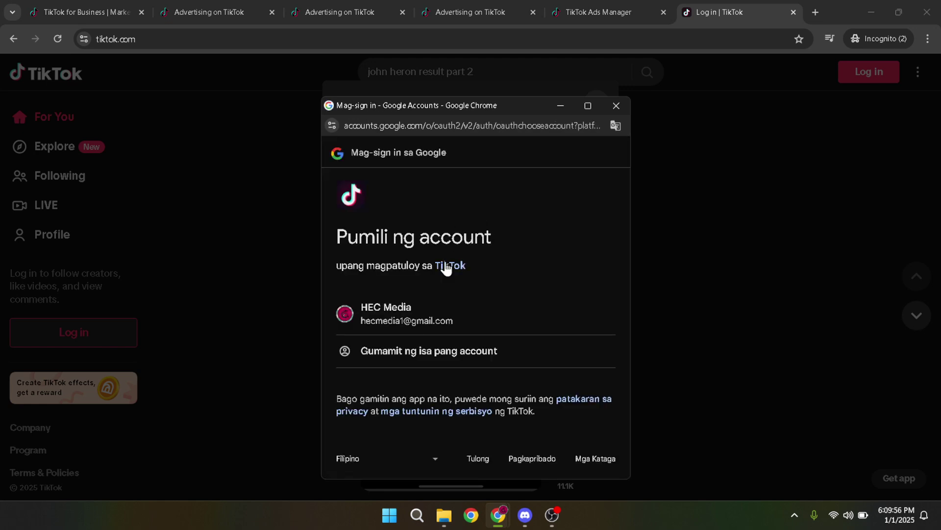
pyautogui.click(403, 310)
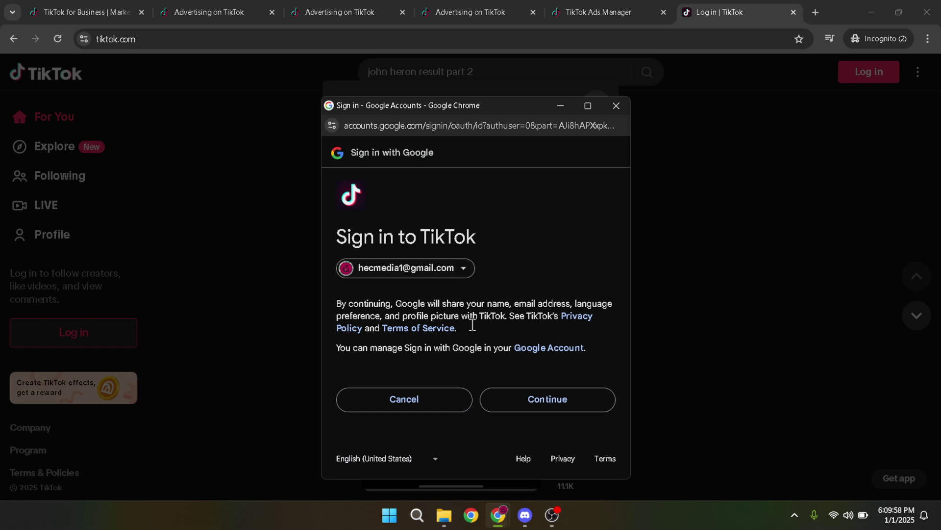
pyautogui.click(537, 397)
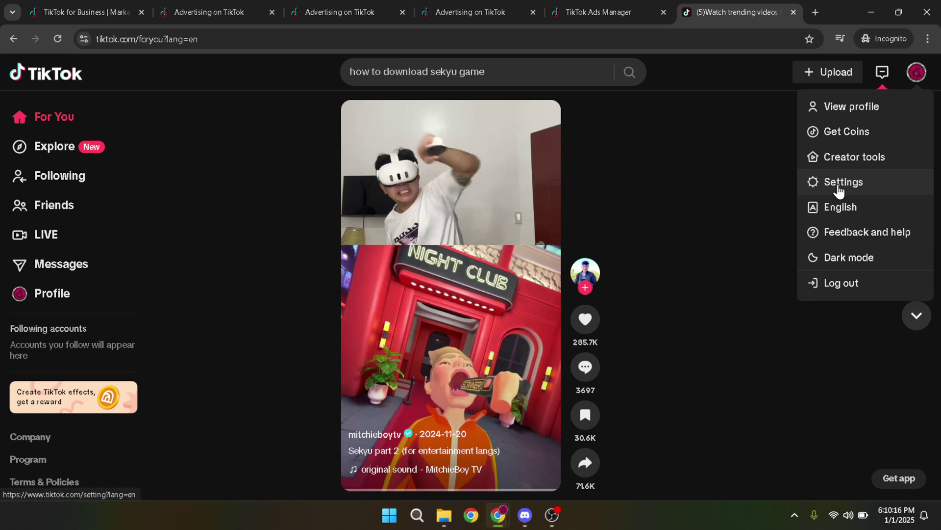
# Choose Settings from the profile menu
pyautogui.moveTo(917, 72)
pyautogui.click(841, 181)
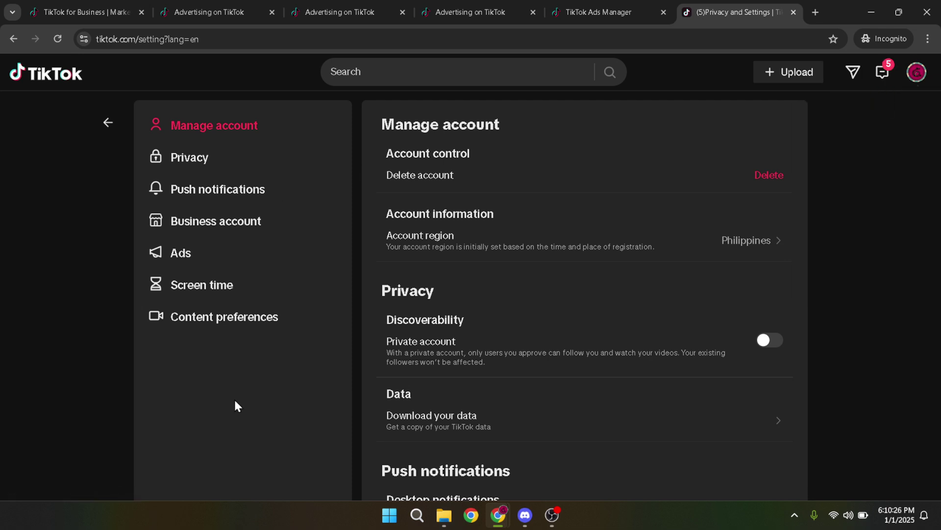
# Go to the Ads section in the settings sidebar
pyautogui.click(184, 256)
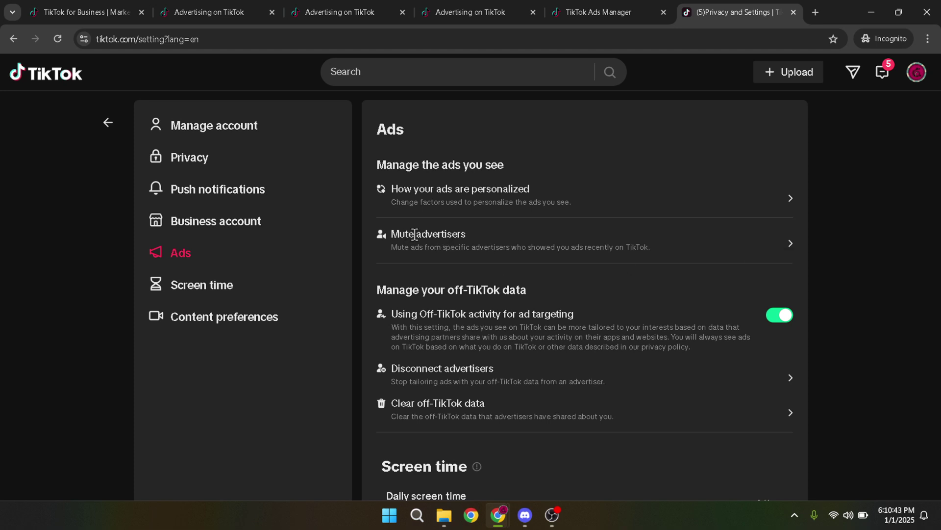
# Open Mute advertisers and highlight the 'Advertisers you have hidden' heading
pyautogui.click(790, 245)
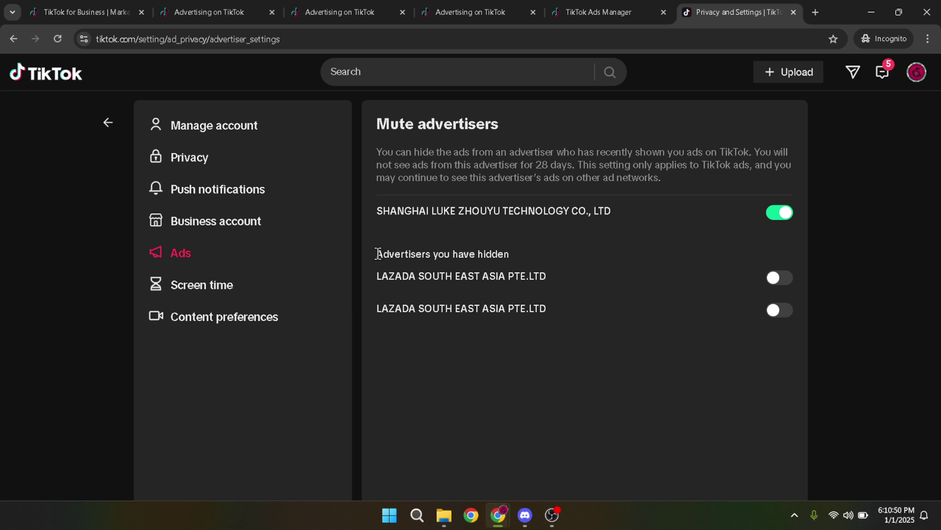
pyautogui.moveTo(378, 254); pyautogui.dragTo(510, 255)
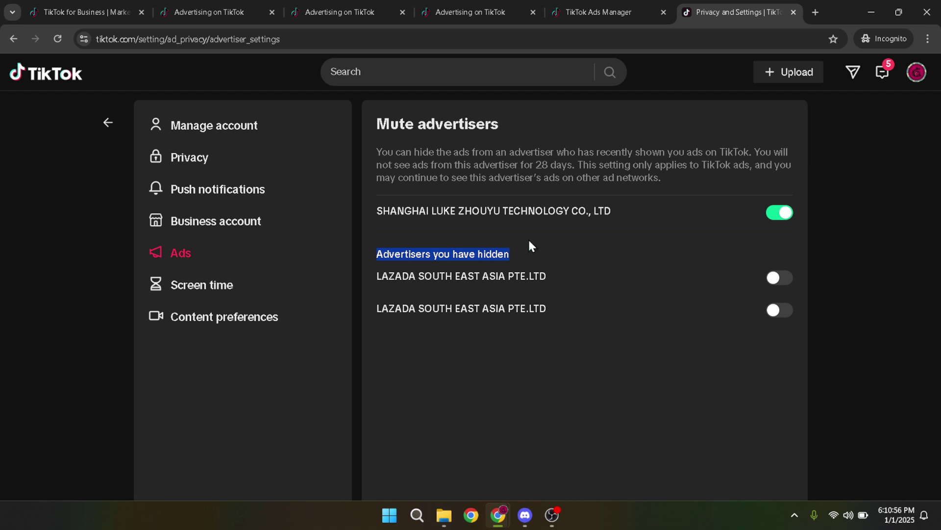
# Turn off the SHANGHAI LUKE ZHOUYU TECHNOLOGY CO., LTD toggle and confirm hiding its ads
pyautogui.click(773, 216)
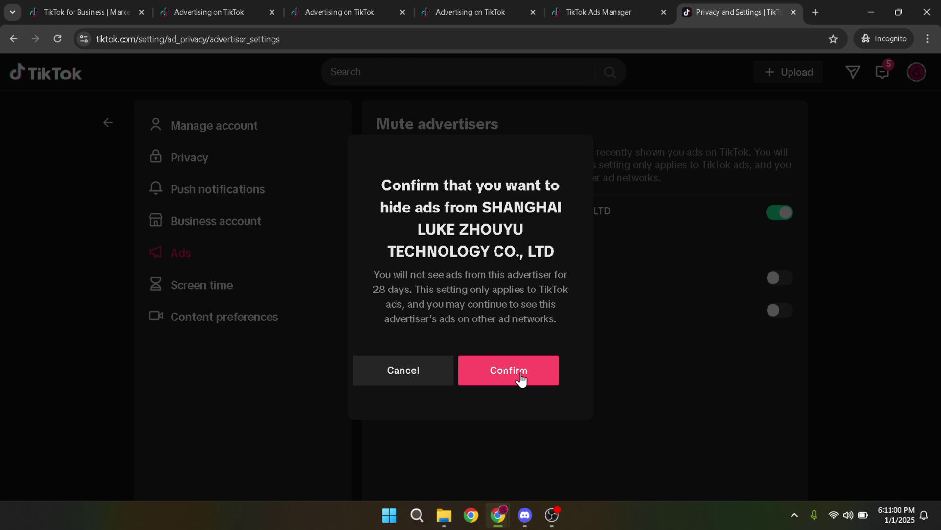
pyautogui.click(521, 379)
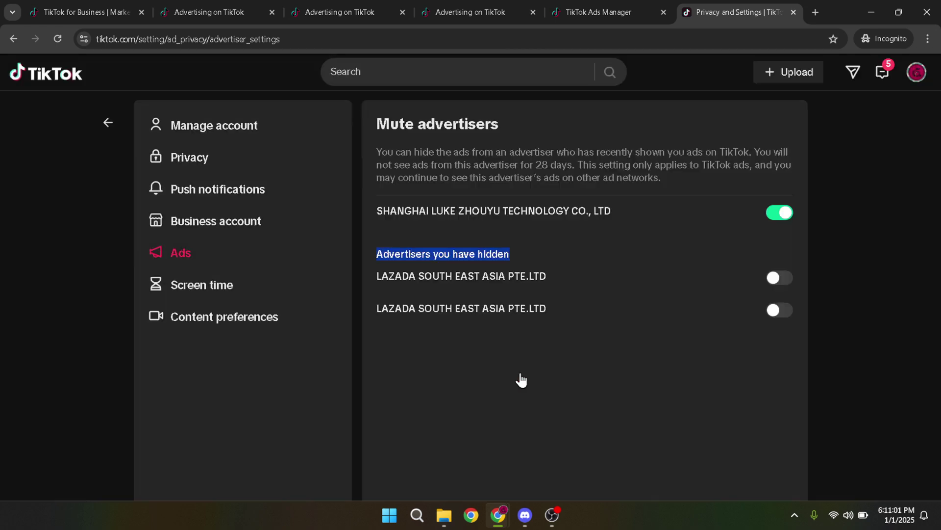